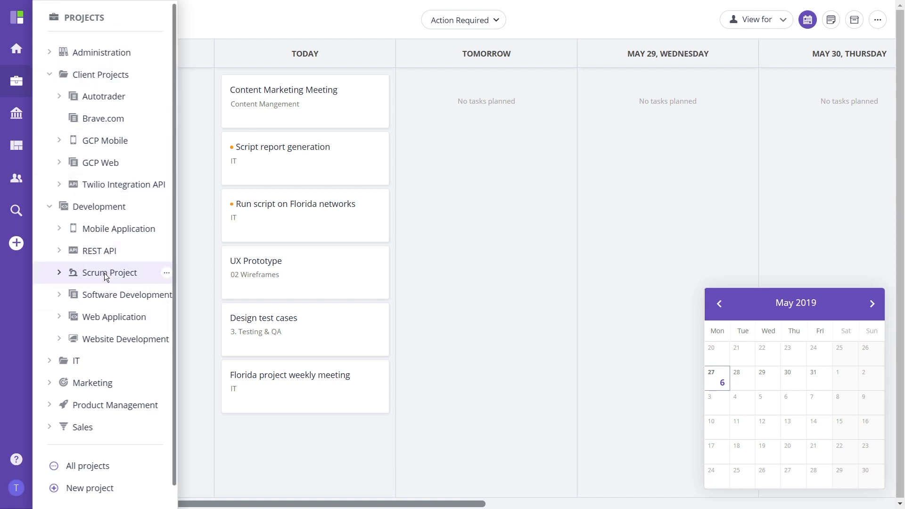
# Open the workload view of the Web Application project and fit the timeline to its scheduled tasks.
pyautogui.click(107, 319)
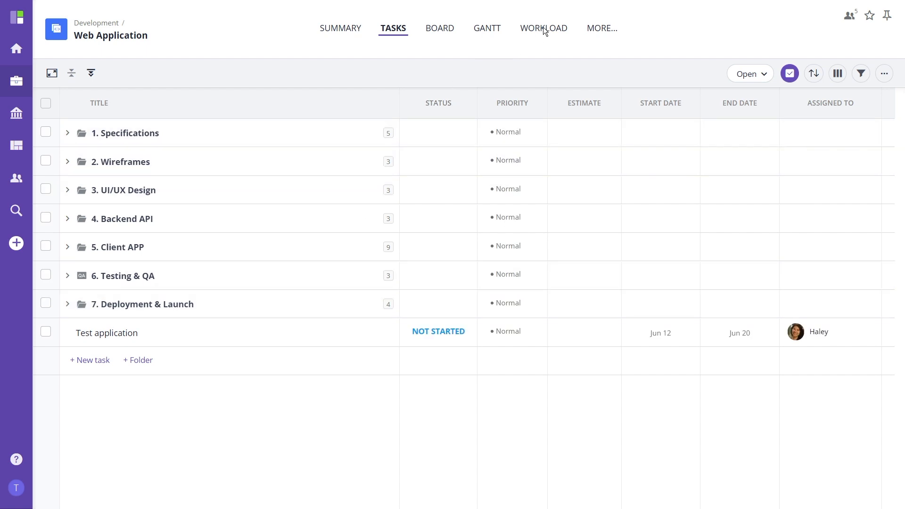
pyautogui.click(543, 28)
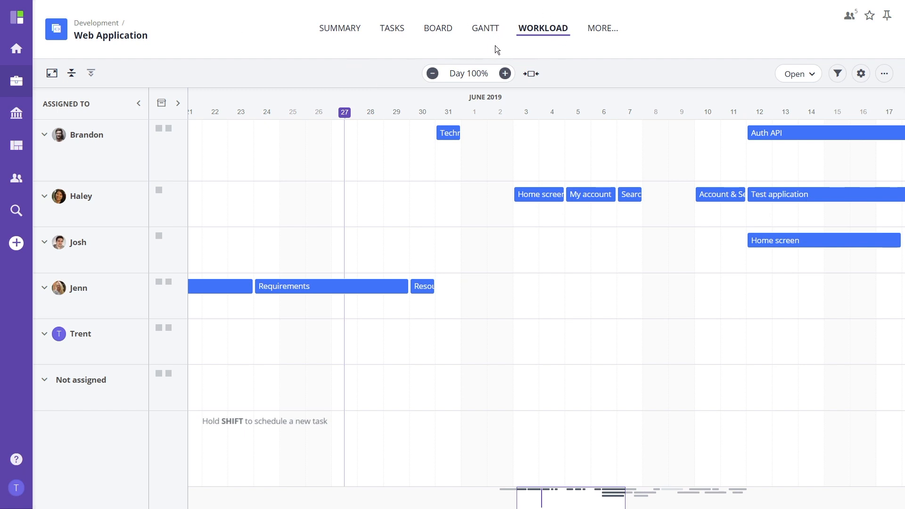
pyautogui.click(504, 74)
pyautogui.click(472, 75)
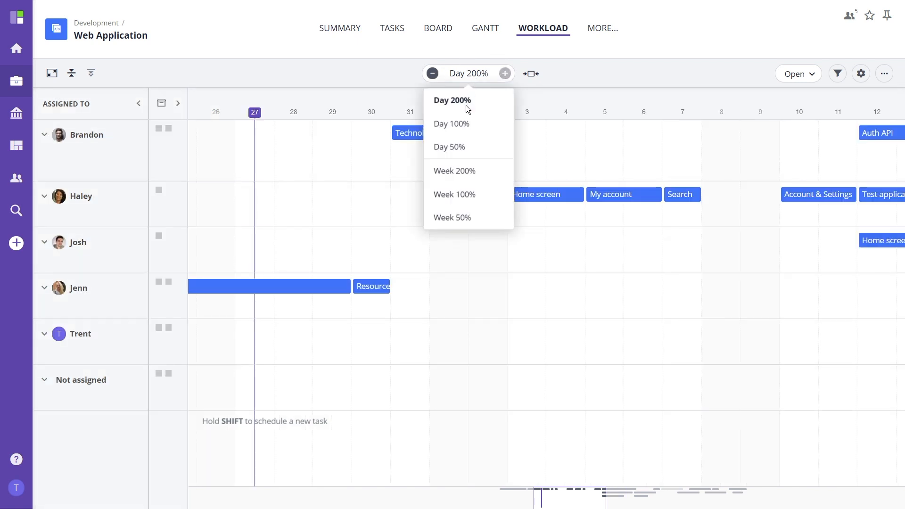
pyautogui.click(455, 177)
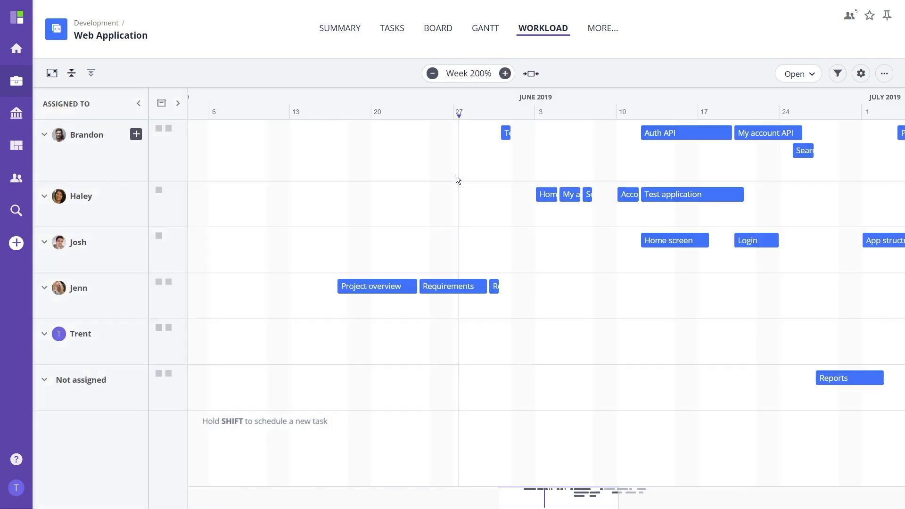
pyautogui.click(532, 76)
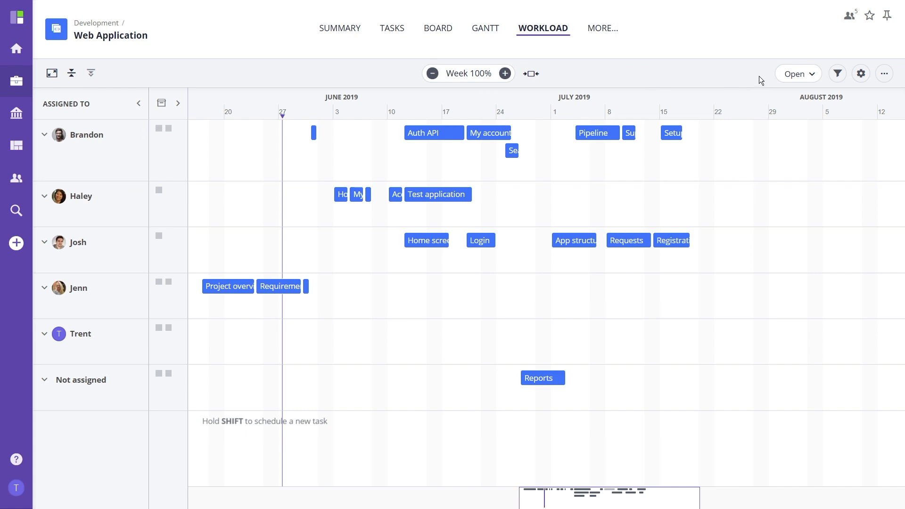
# Set the workload's color scheme to White and expand the view to full screen with the settings closed.
pyautogui.click(861, 73)
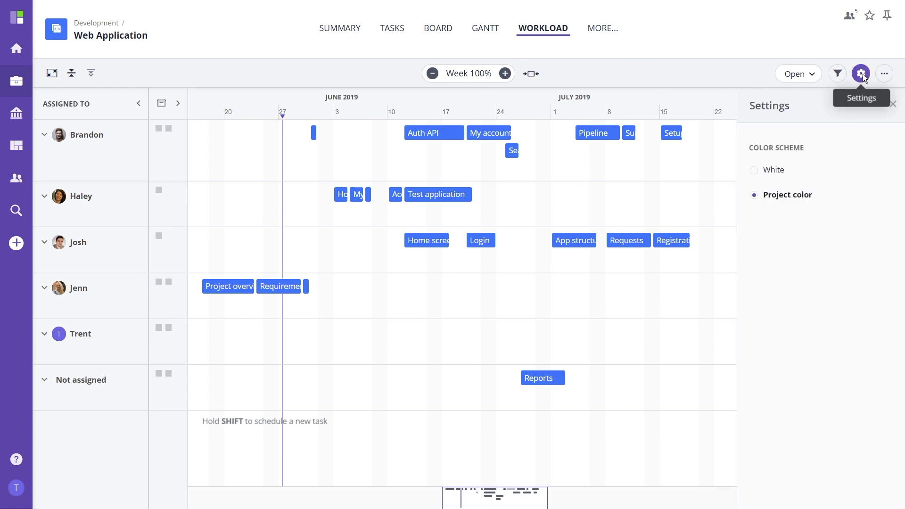
pyautogui.click(773, 171)
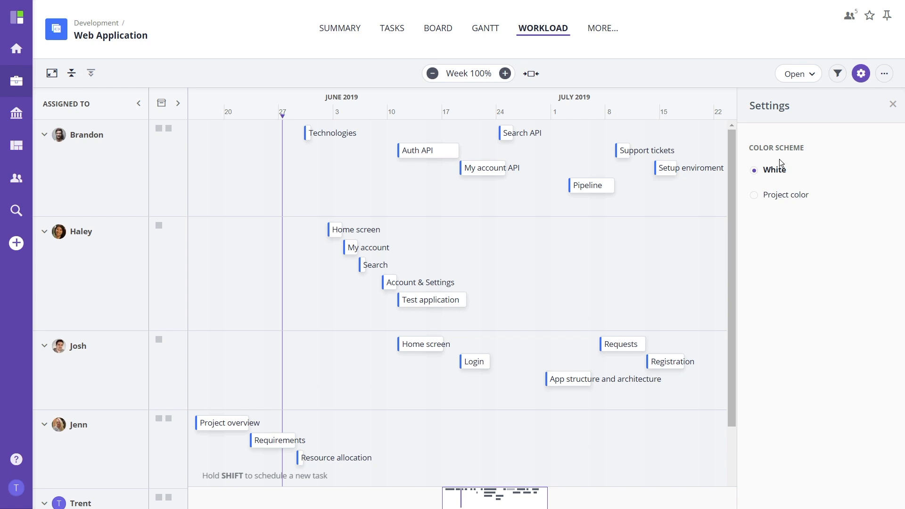
pyautogui.click(55, 75)
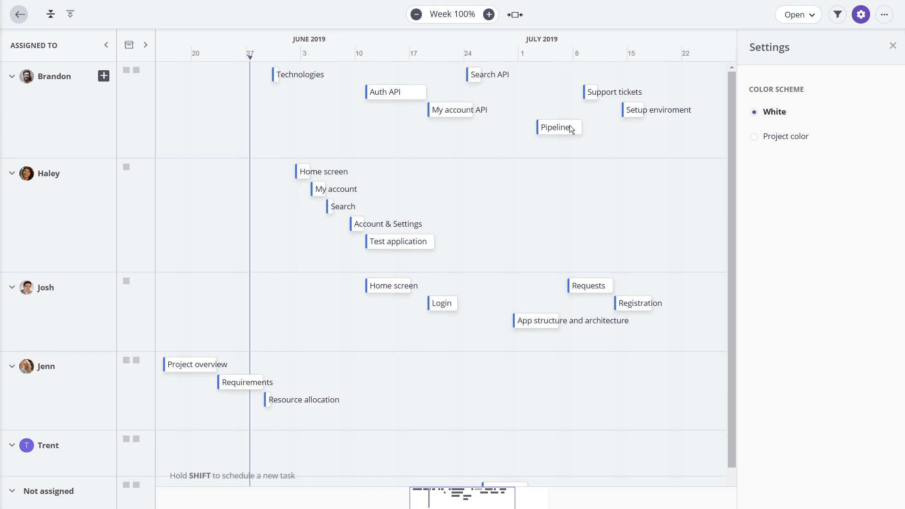
pyautogui.click(893, 46)
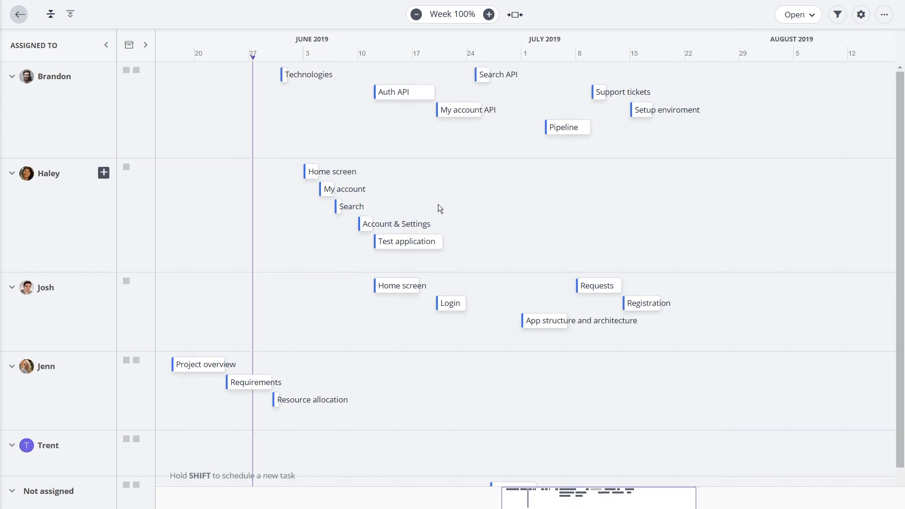
# Show the not planned tasks beside the timeline and preview the Backend Release task's details.
pyautogui.moveTo(430, 191); pyautogui.dragTo(472, 199)
pyautogui.moveTo(560, 500)
pyautogui.mouseDown()
pyautogui.moveTo(536, 500)
pyautogui.moveTo(563, 499)
pyautogui.mouseUp()
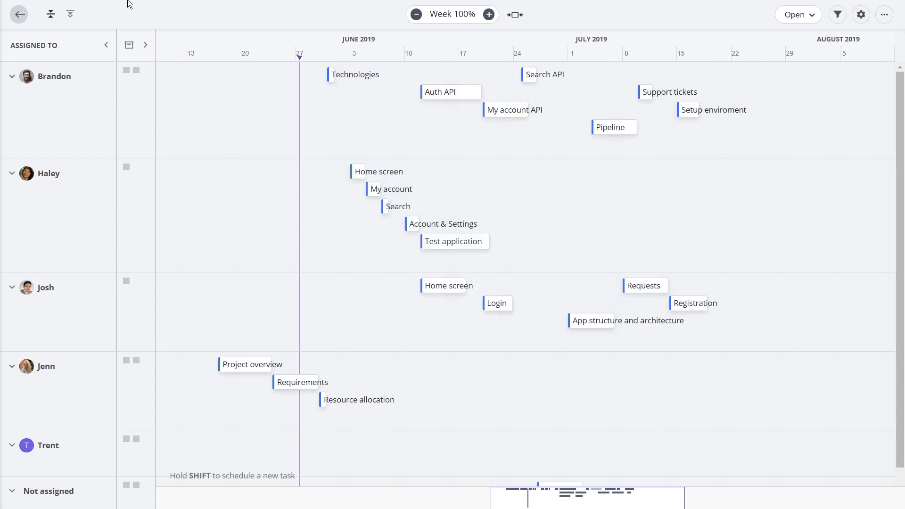
pyautogui.click(137, 50)
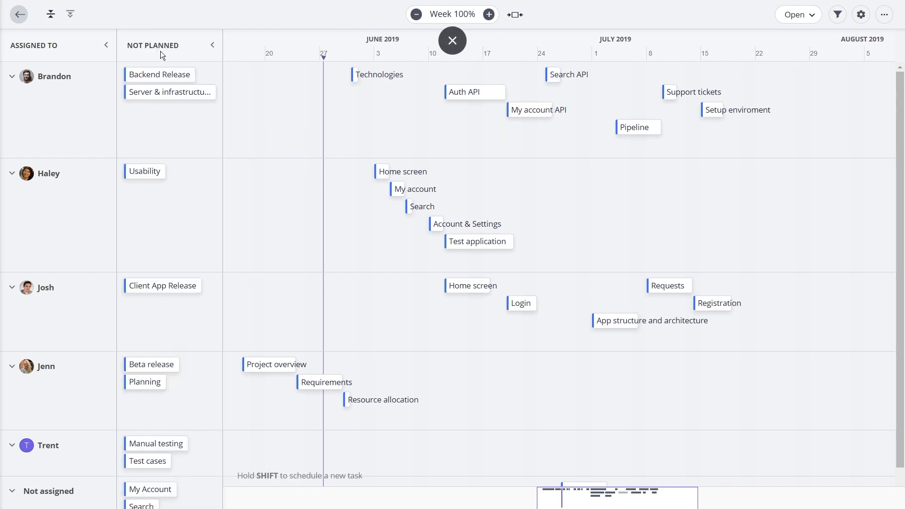
pyautogui.moveTo(153, 75)
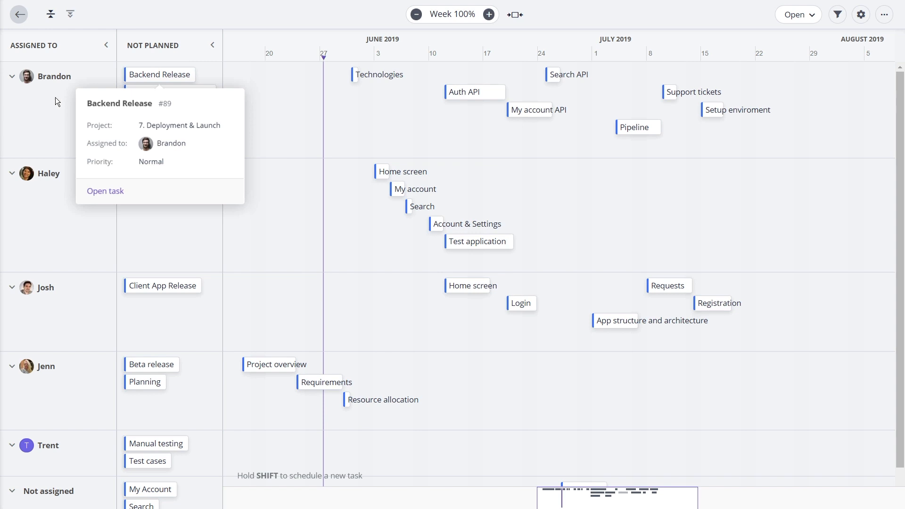
# Collapse the rows of the first three assignees in the workload.
pyautogui.click(12, 77)
pyautogui.click(12, 108)
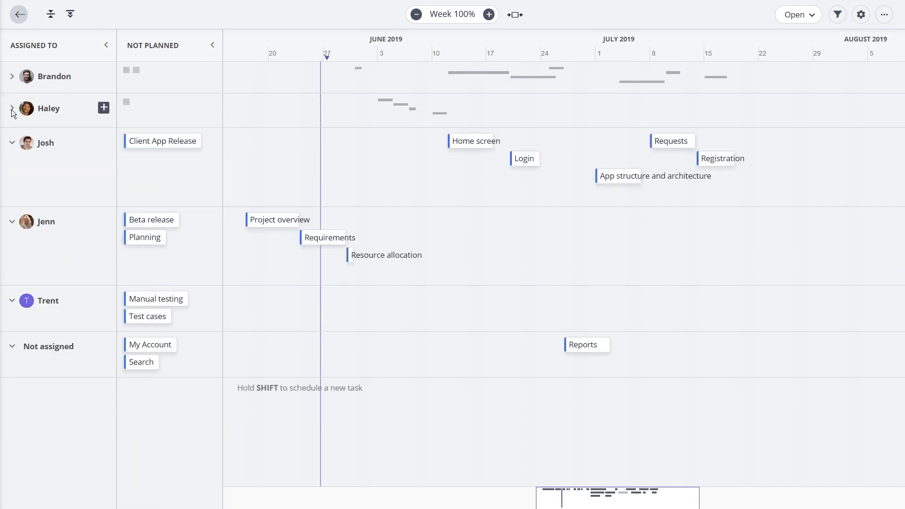
pyautogui.click(13, 142)
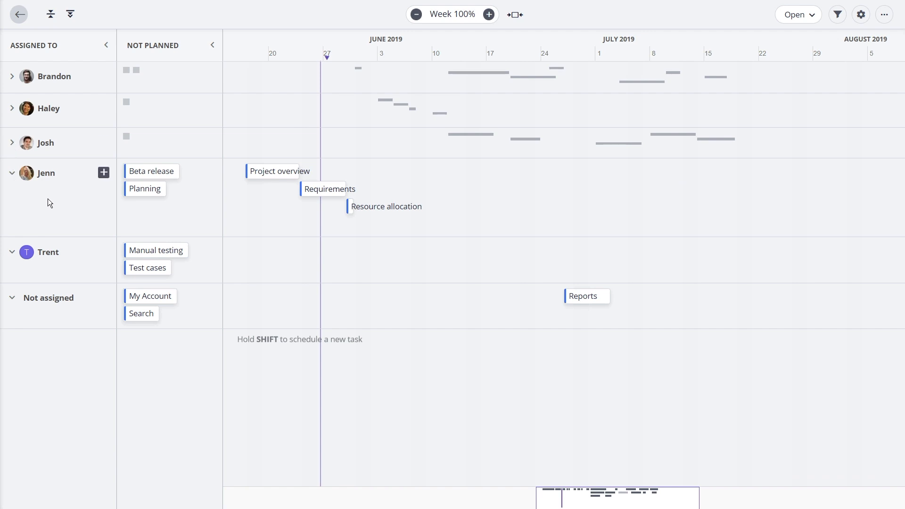
# Preview the Project overview and Requirements tasks and review the full details of Requirements before returning to the workload.
pyautogui.moveTo(254, 173)
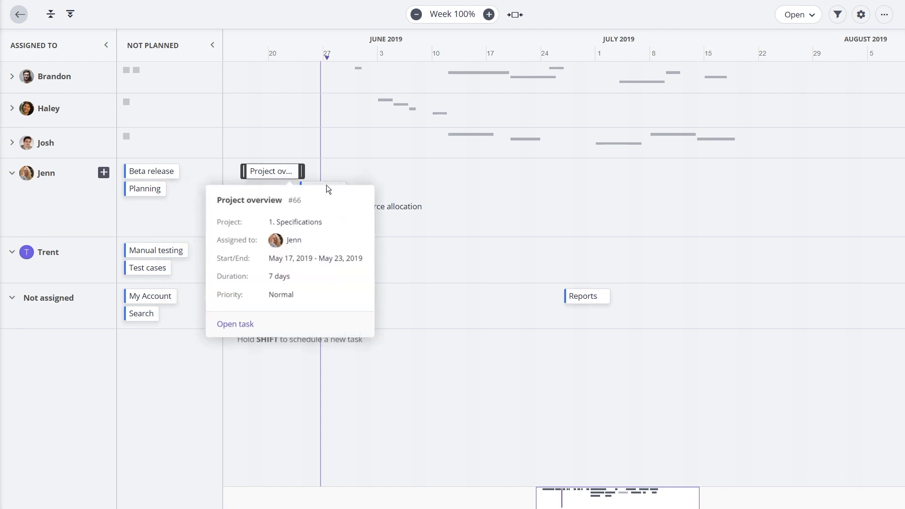
pyautogui.moveTo(328, 188)
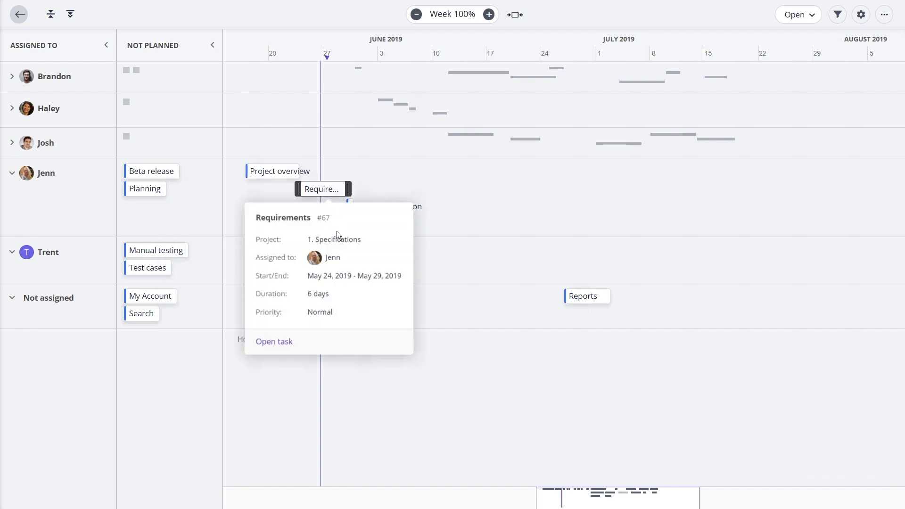
pyautogui.click(273, 342)
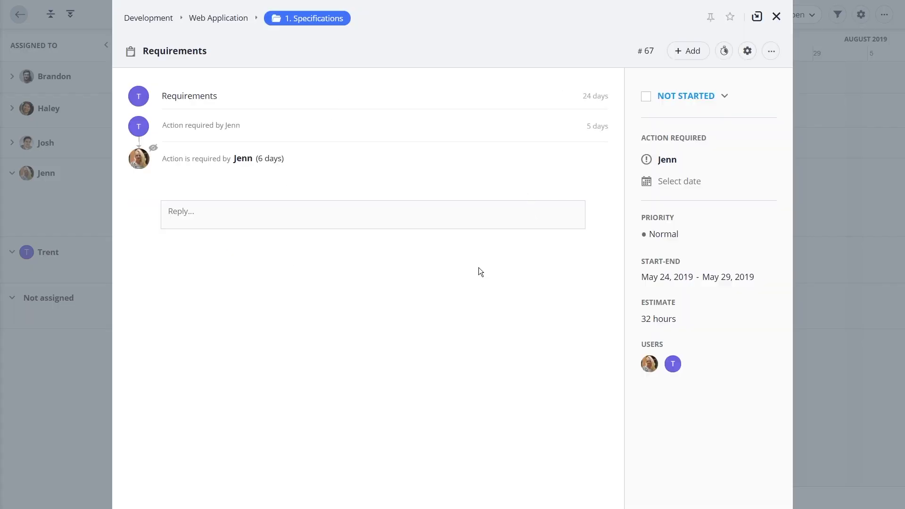
pyautogui.click(776, 17)
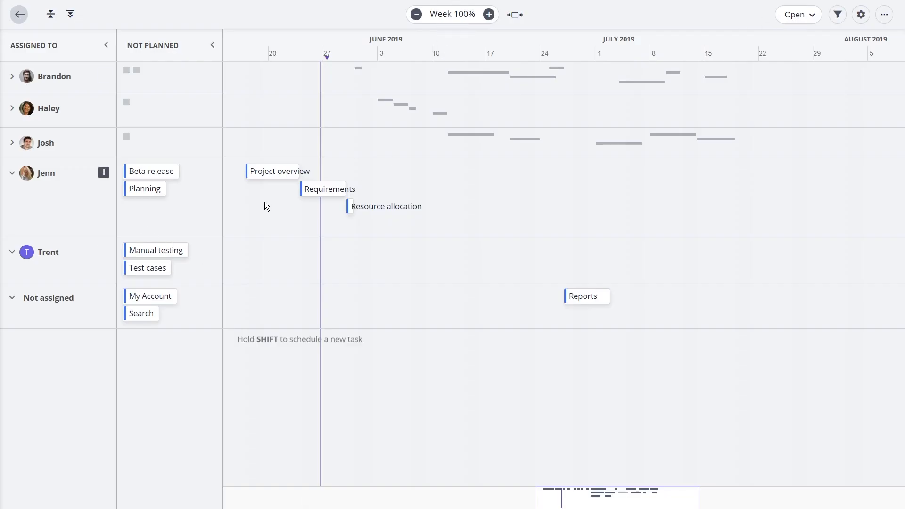
# Lengthen the Requirements task to about 10 days and move it to the Not assigned row, starting May 27.
pyautogui.moveTo(314, 194)
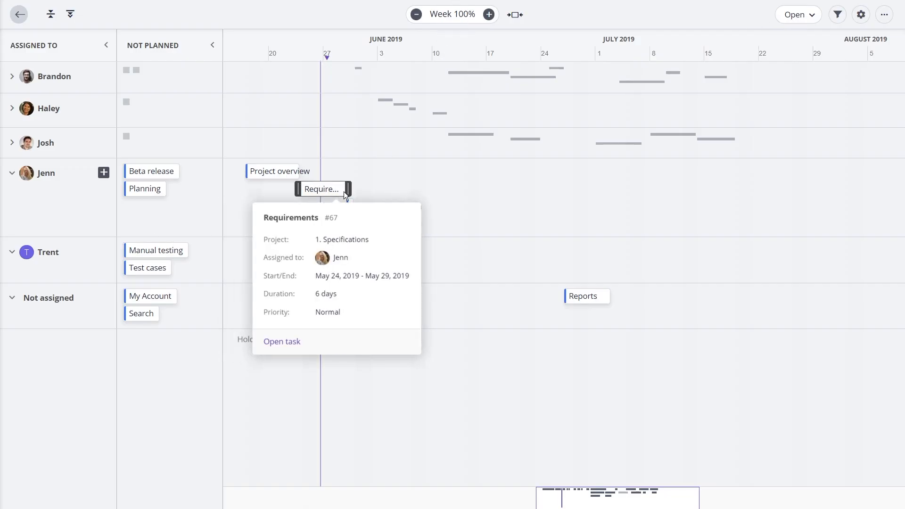
pyautogui.moveTo(347, 190); pyautogui.dragTo(383, 188)
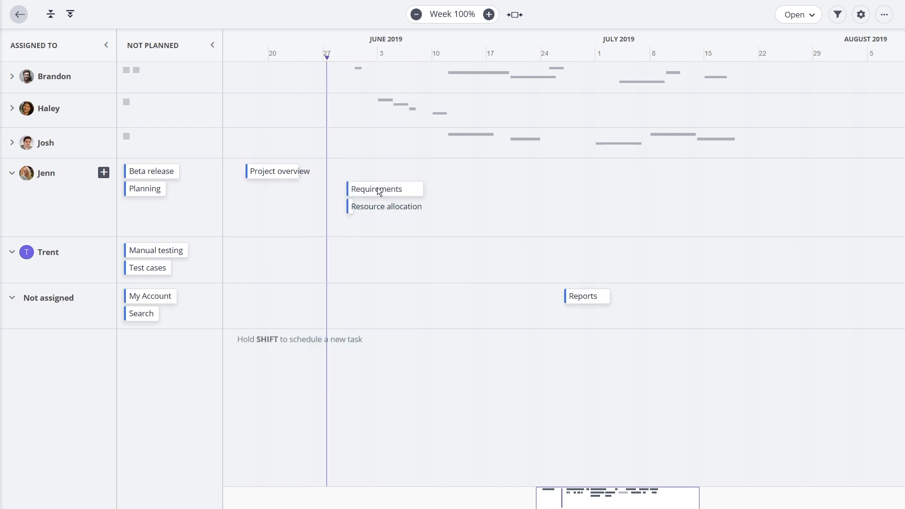
pyautogui.moveTo(379, 190); pyautogui.dragTo(342, 281)
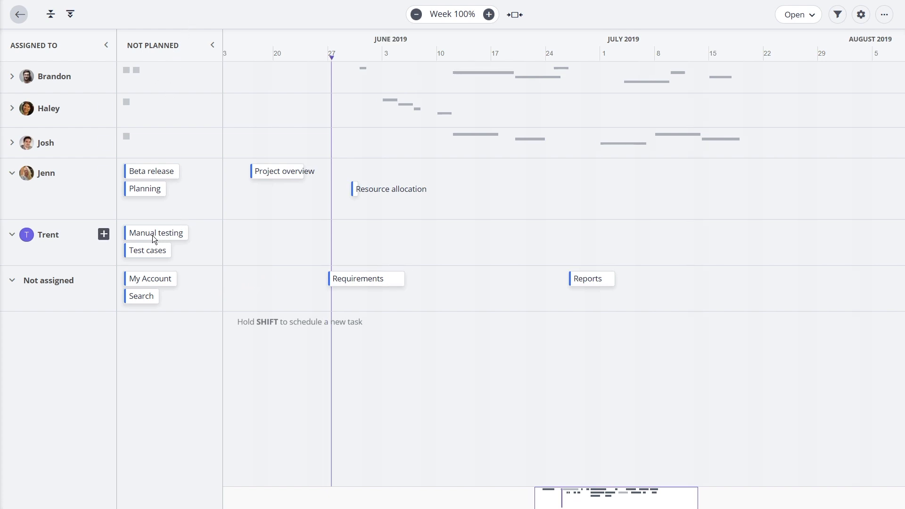
# Schedule the not planned Manual testing task on Jun 2, 2019 in its current assignee's row.
pyautogui.moveTo(153, 239); pyautogui.dragTo(385, 237)
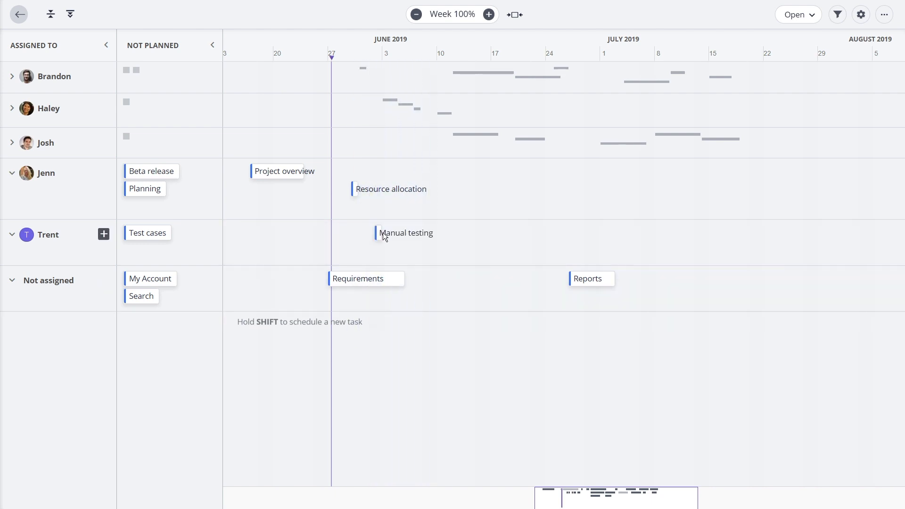
pyautogui.moveTo(380, 235)
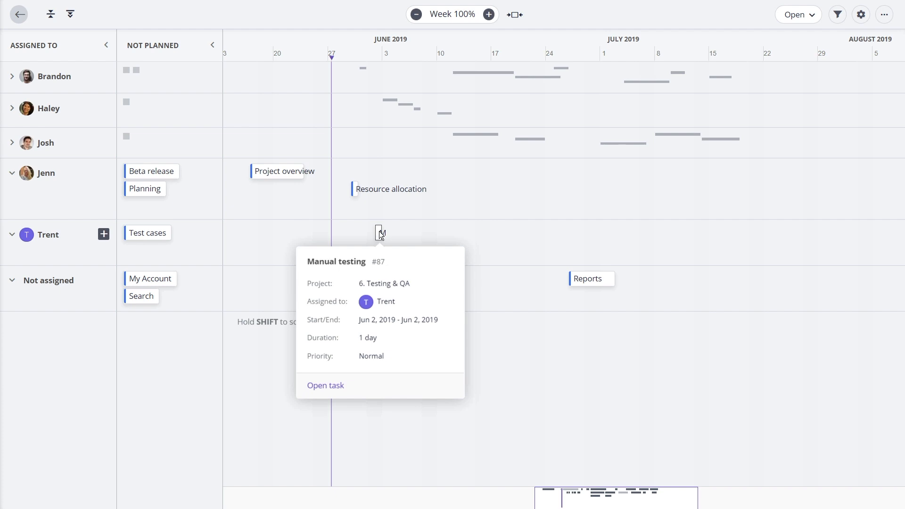
# Change the timeline scale to Day 50% and lengthen the Manual testing task to about 6 days.
pyautogui.click(514, 15)
pyautogui.click(489, 15)
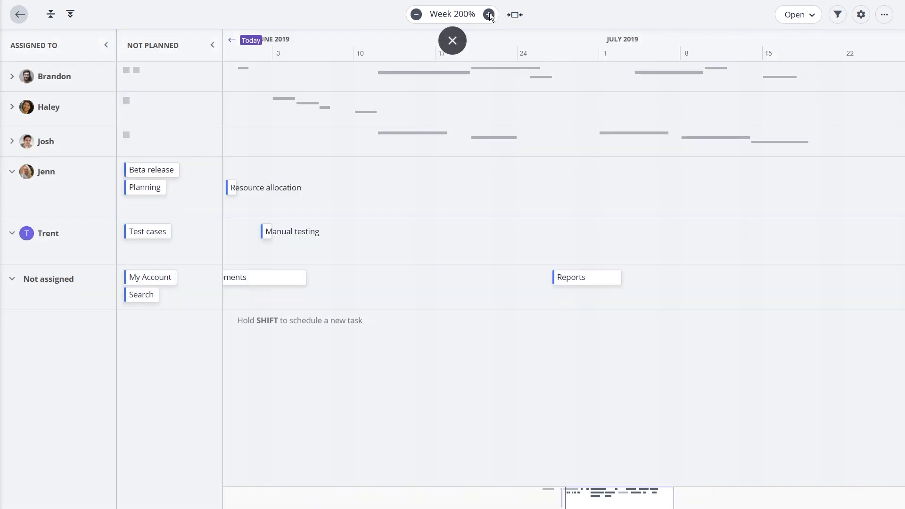
pyautogui.click(489, 14)
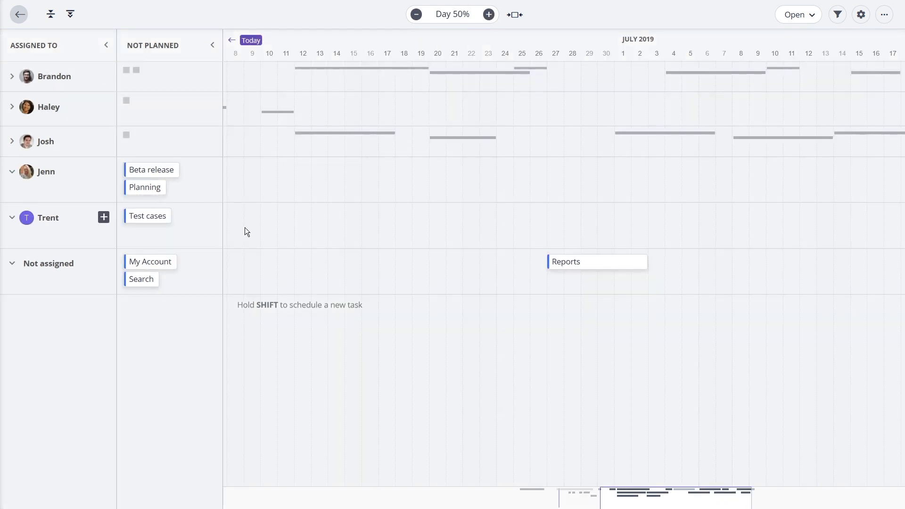
pyautogui.moveTo(349, 228); pyautogui.dragTo(459, 219)
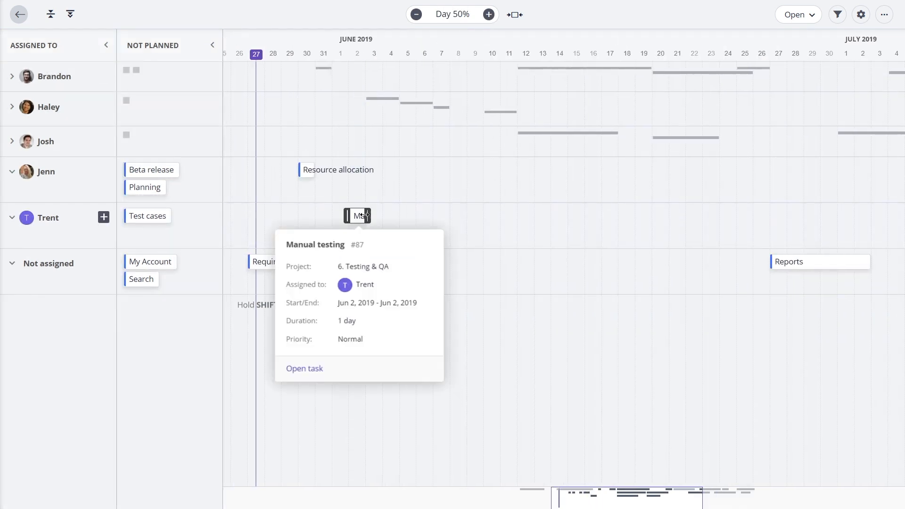
pyautogui.moveTo(369, 216); pyautogui.dragTo(453, 216)
# Move Manual testing to the assignee row above at about June 4–9, and return it to not planned under Not assigned.
pyautogui.moveTo(360, 215)
pyautogui.moveTo(361, 215); pyautogui.dragTo(413, 172)
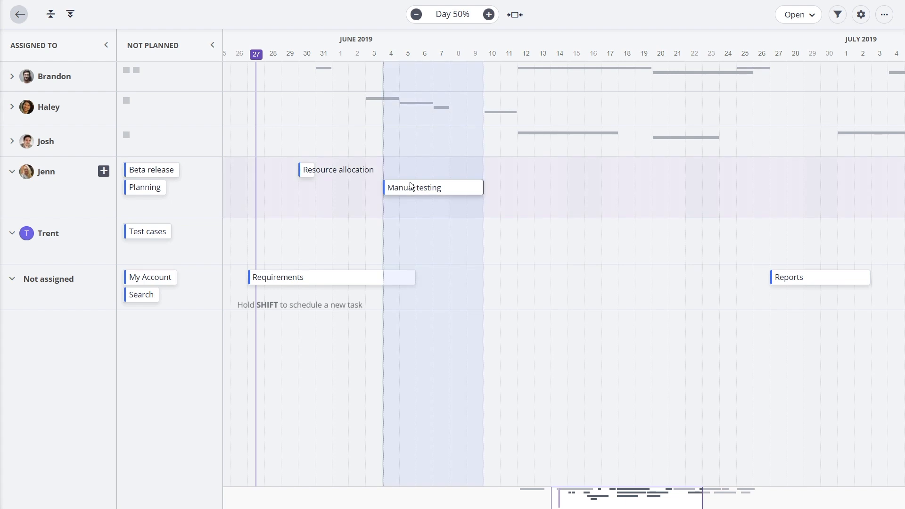
pyautogui.moveTo(409, 185); pyautogui.dragTo(177, 266)
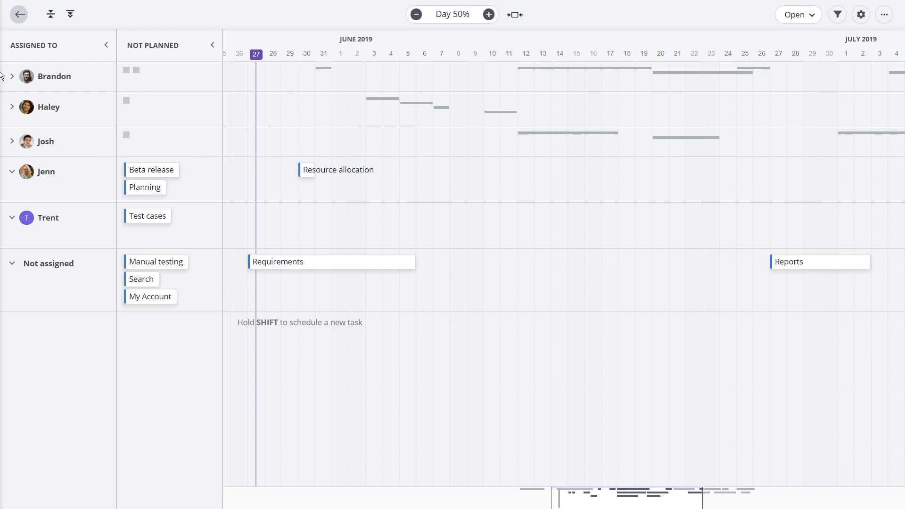
# Expand the three collapsed assignee rows to show their tasks again.
pyautogui.click(47, 138)
pyautogui.click(56, 108)
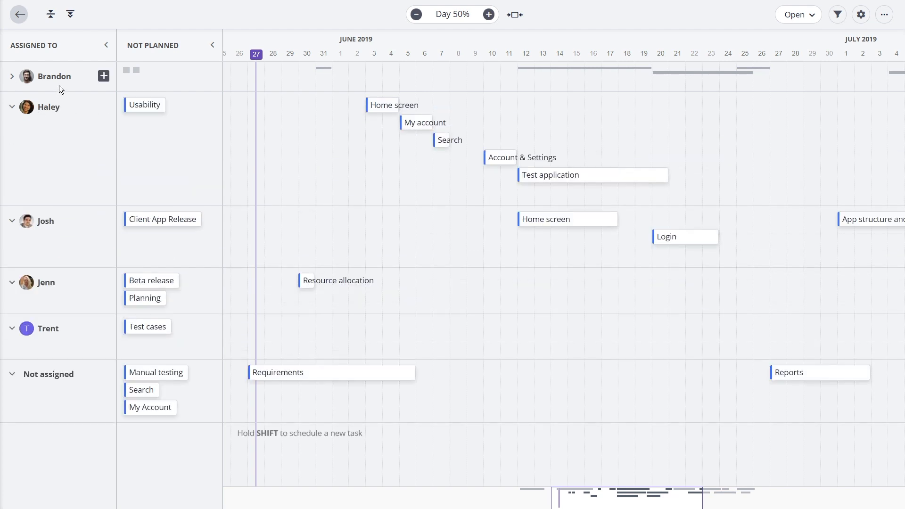
pyautogui.click(59, 86)
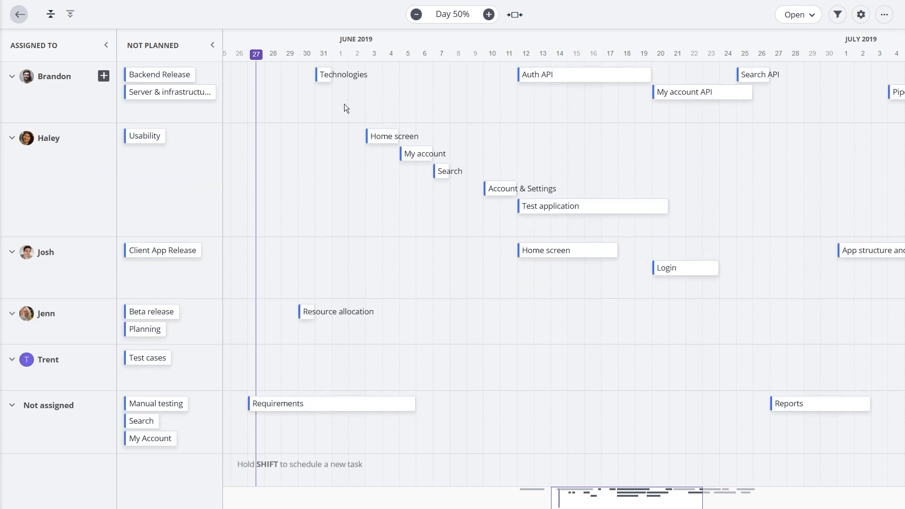
# Show tasks of all statuses in the workload and locate the completed Contract sign-off task in early May.
pyautogui.click(801, 14)
pyautogui.click(753, 71)
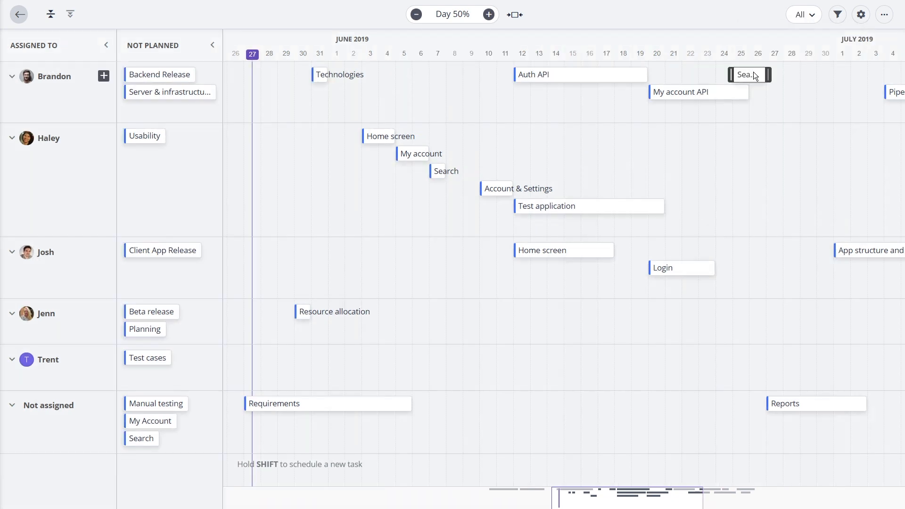
pyautogui.moveTo(345, 241); pyautogui.dragTo(552, 246)
pyautogui.moveTo(367, 225); pyautogui.dragTo(478, 224)
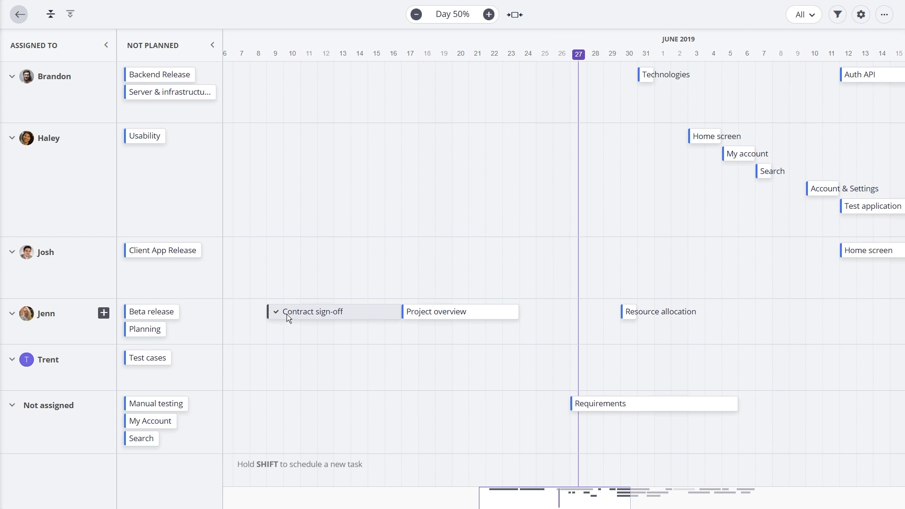
pyautogui.moveTo(287, 313)
# Filter the workload to the 5. Client APP folder of the Web Application project and fit the timeline to its tasks.
pyautogui.click(838, 15)
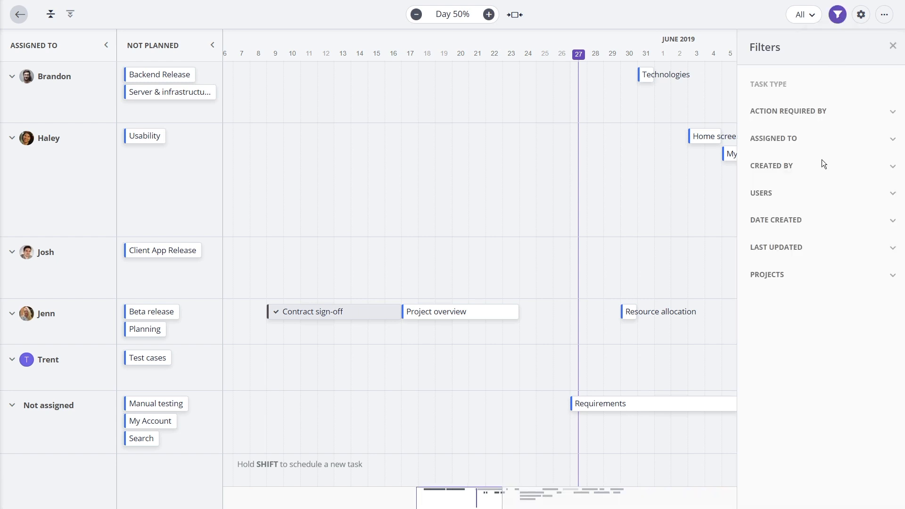
pyautogui.click(892, 276)
pyautogui.click(777, 295)
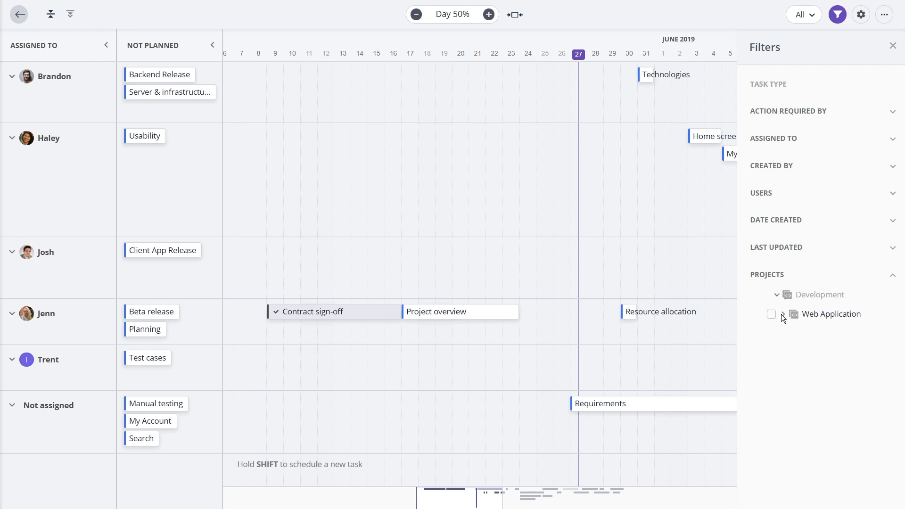
pyautogui.click(782, 316)
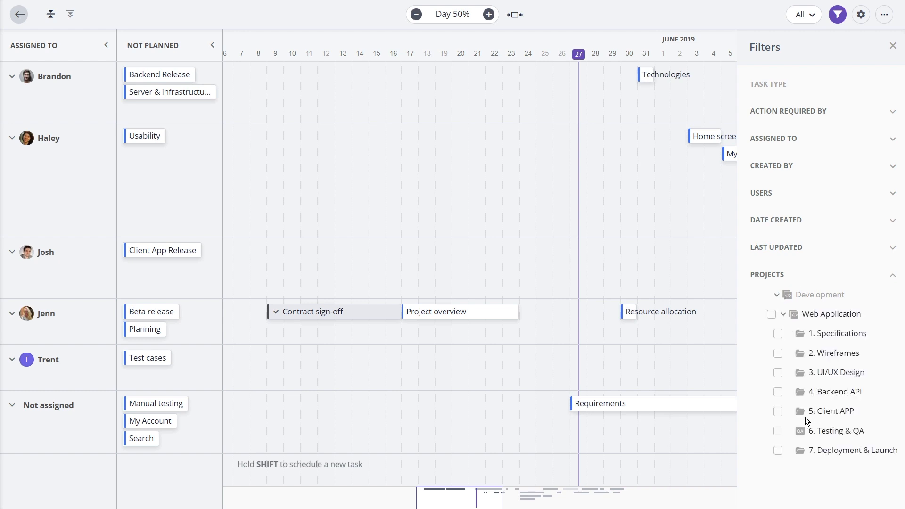
pyautogui.click(778, 411)
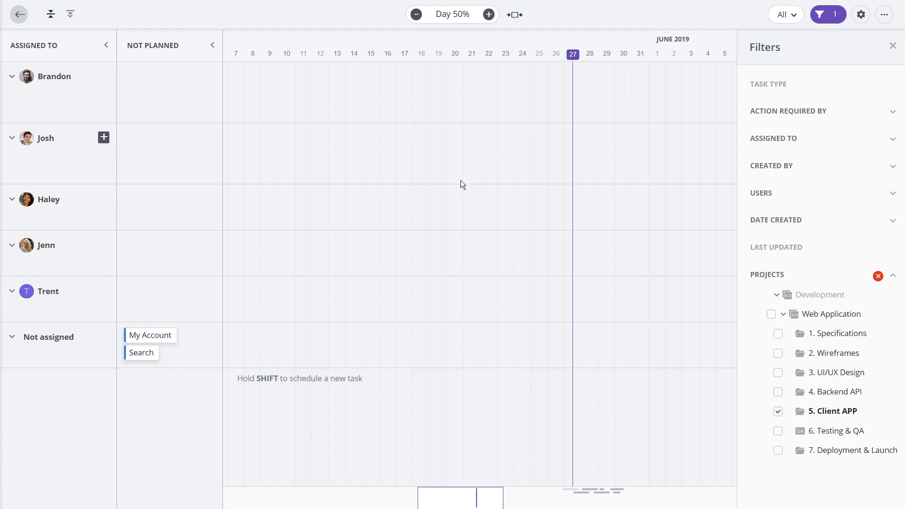
pyautogui.click(515, 15)
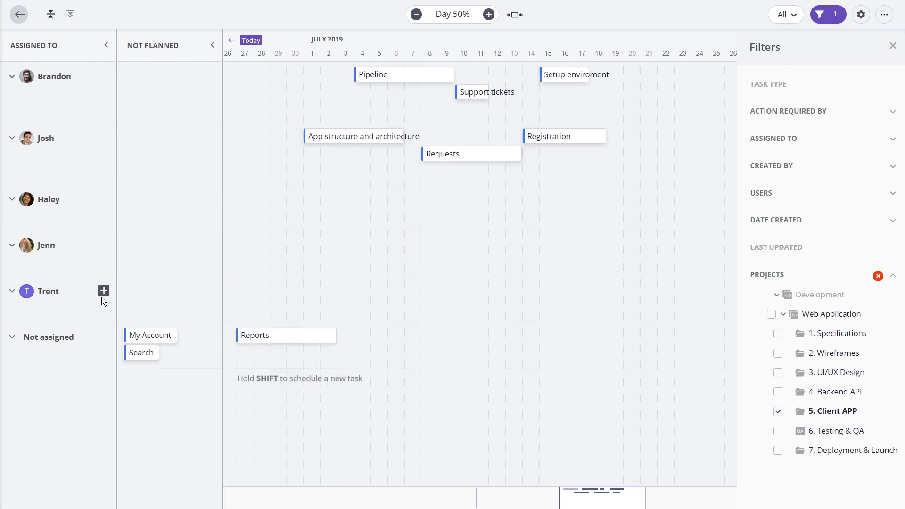
pyautogui.moveTo(363, 137)
# Clear the project filter and close the filter options.
pyautogui.click(878, 276)
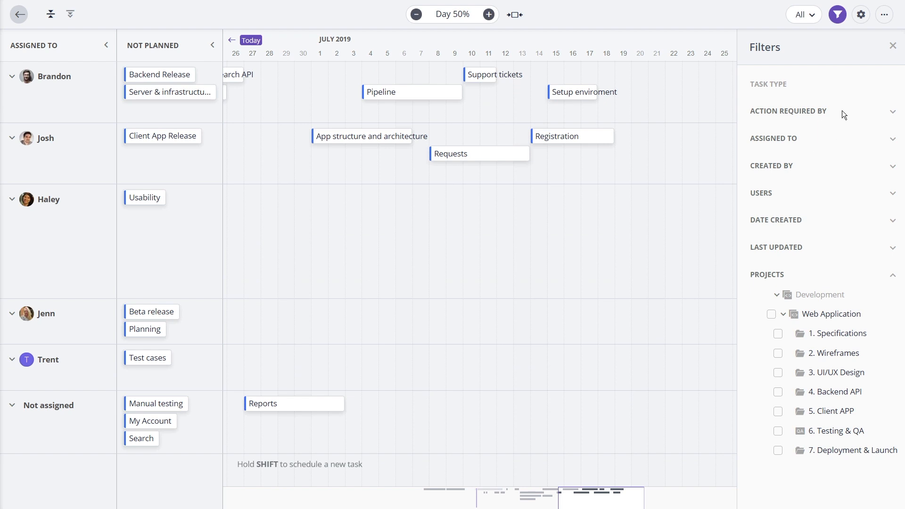
pyautogui.click(893, 46)
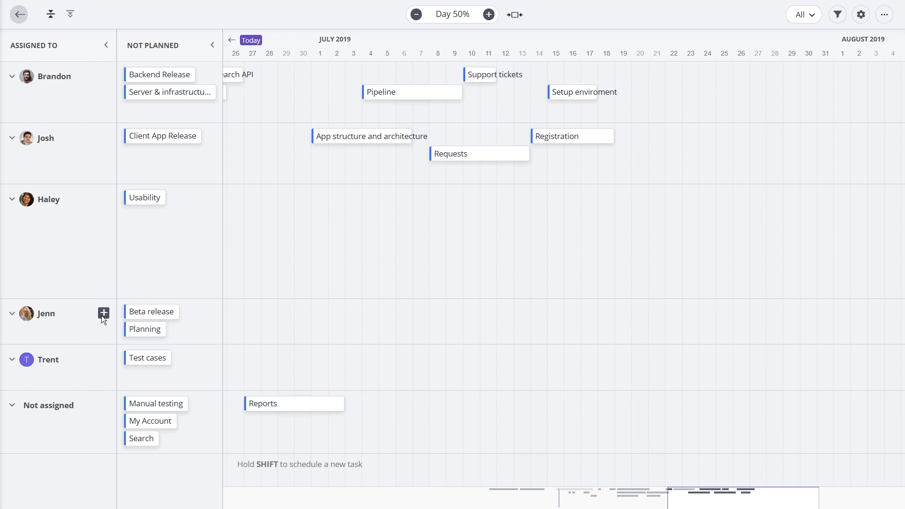
# Schedule a new task "Test app" for June 27 to July 1 in the assignee row holding Beta release, and show its details.
pyautogui.click(104, 314)
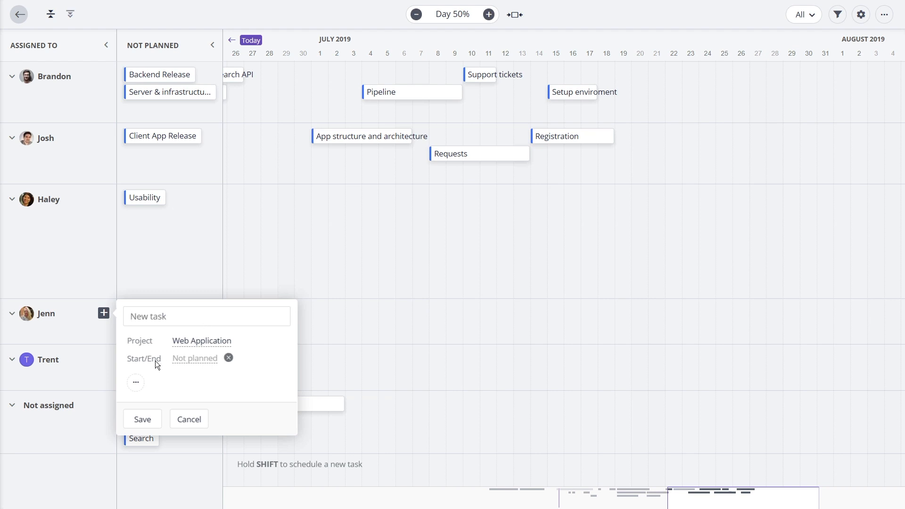
pyautogui.click(190, 417)
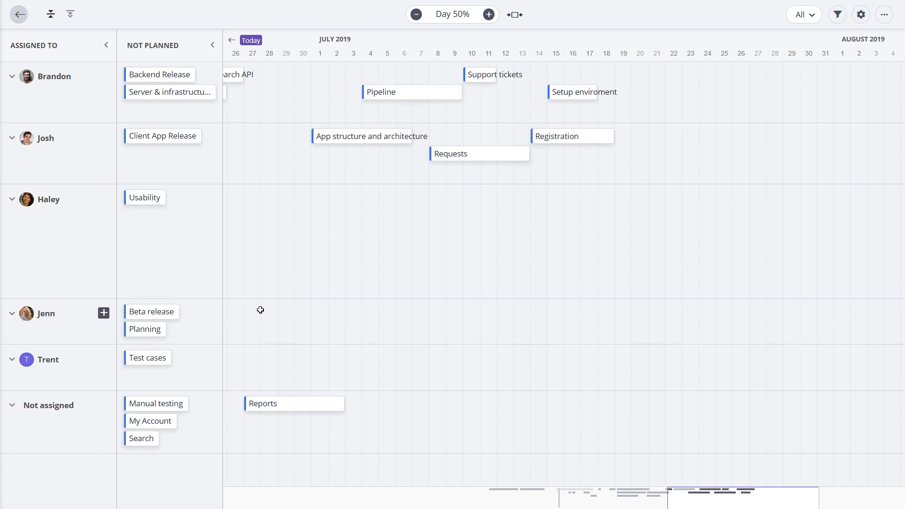
pyautogui.moveTo(246, 318); pyautogui.dragTo(318, 316)
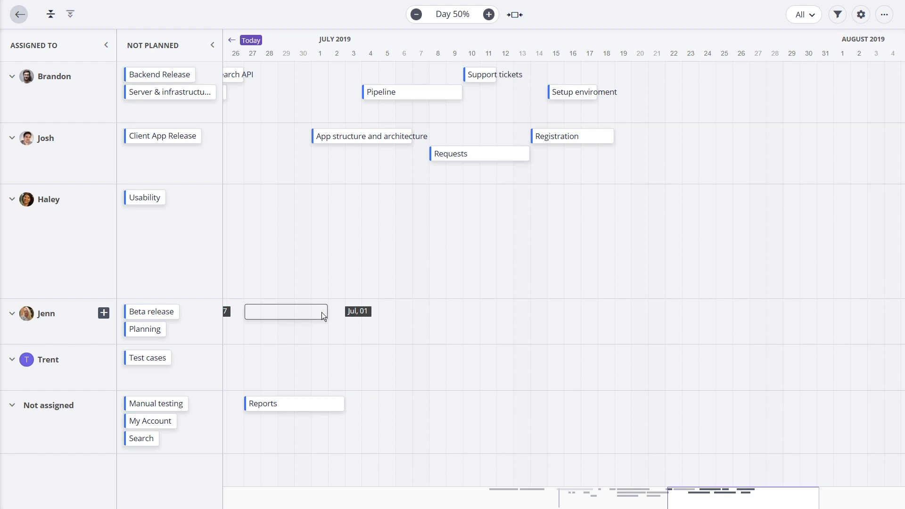
pyautogui.moveTo(322, 312)
pyautogui.mouseDown()
pyautogui.moveTo(296, 313)
pyautogui.moveTo(322, 315)
pyautogui.mouseUp()
pyautogui.moveTo(324, 314); pyautogui.dragTo(324, 314)
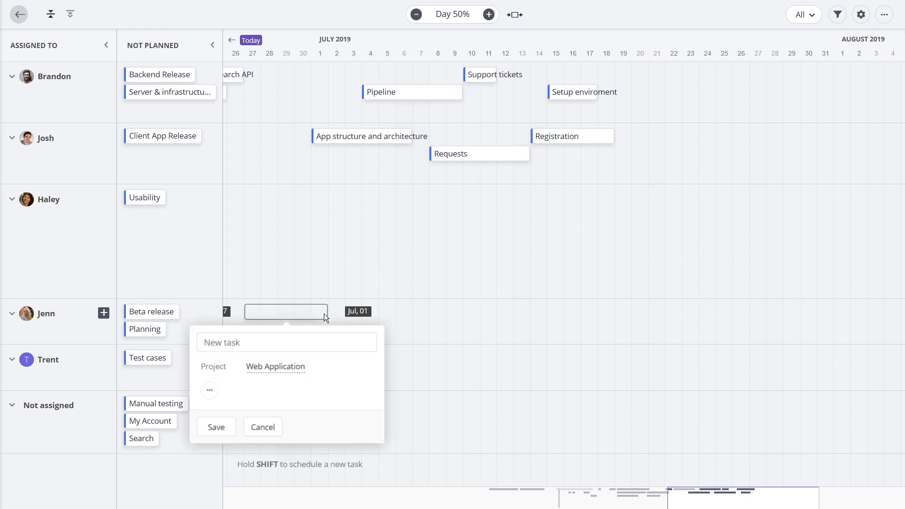
pyautogui.write('Test app')
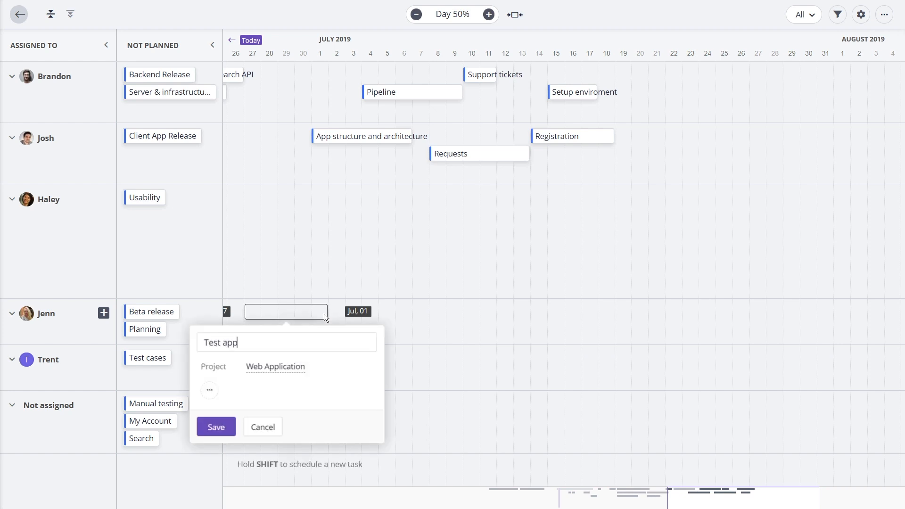
pyautogui.click(218, 418)
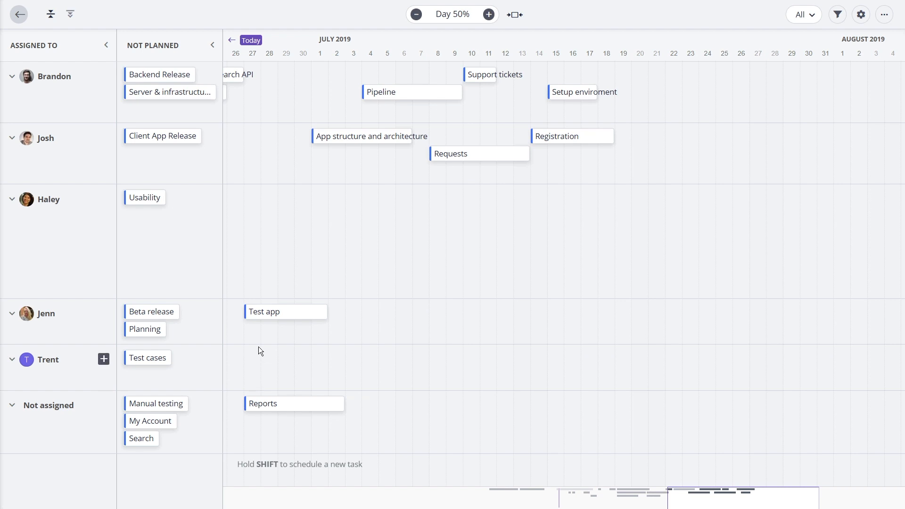
pyautogui.moveTo(272, 313)
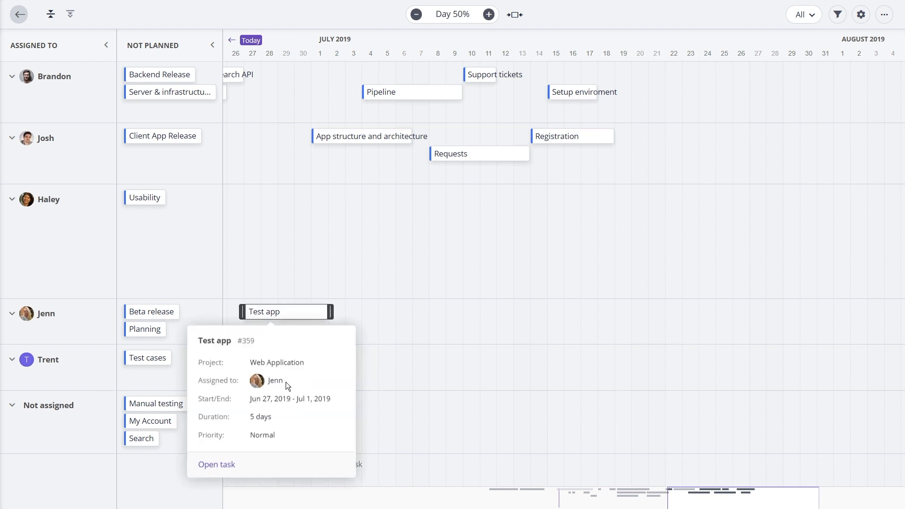
# Fit all scheduled tasks into the timeline and leave the full-screen workload view.
pyautogui.click(522, 16)
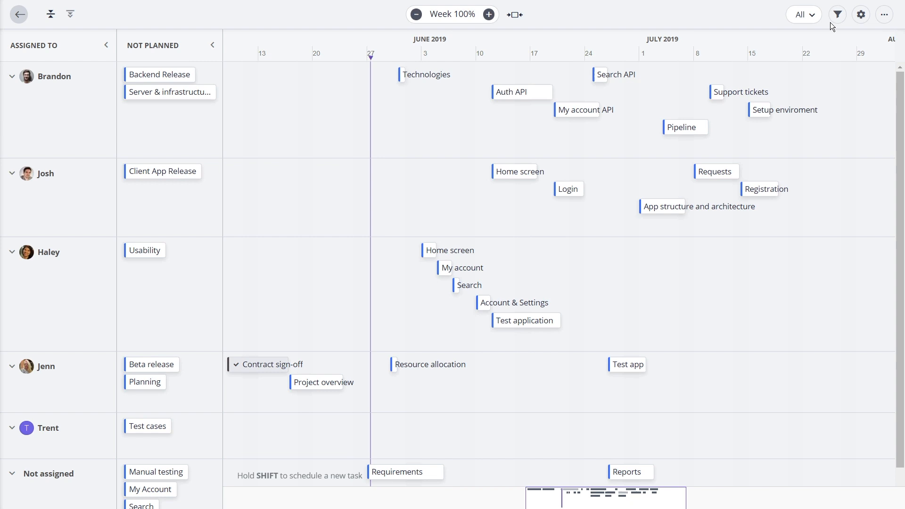
pyautogui.click(836, 16)
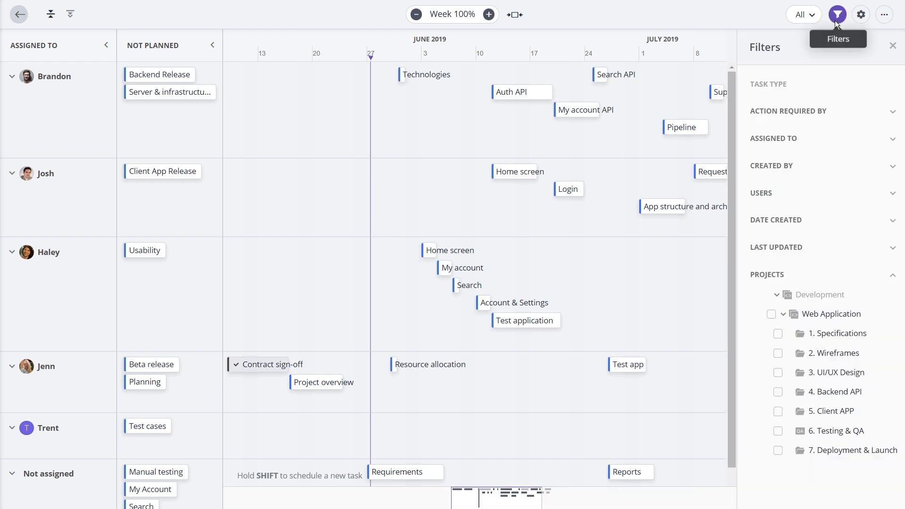
pyautogui.click(836, 15)
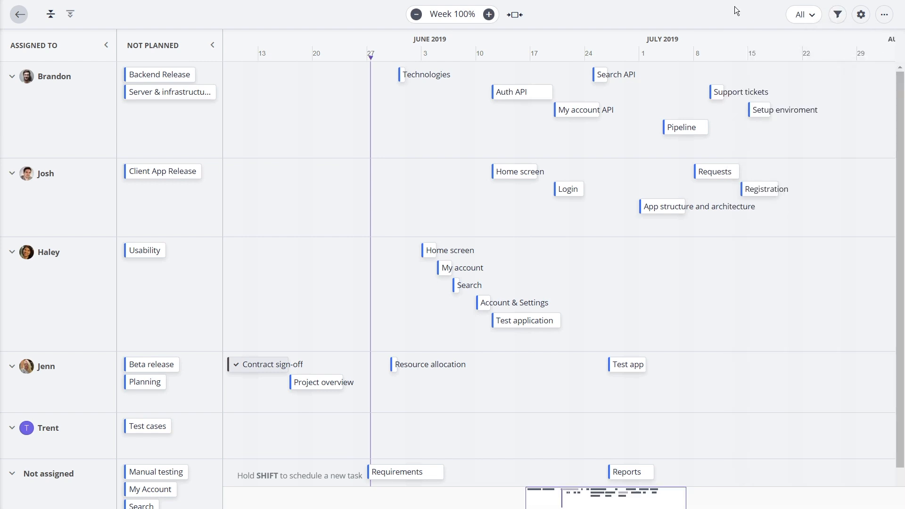
pyautogui.click(19, 14)
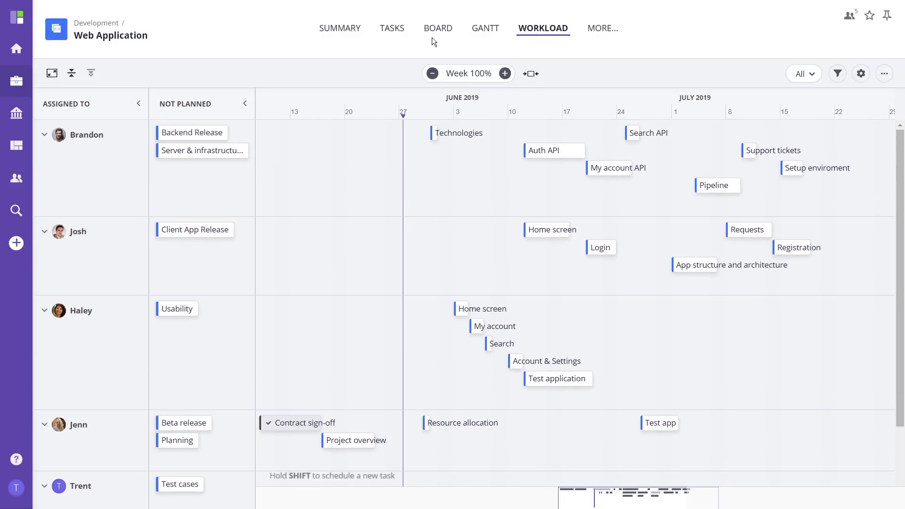
# Review which views are enabled and set as default in the project settings, and return to the workload view.
pyautogui.click(592, 33)
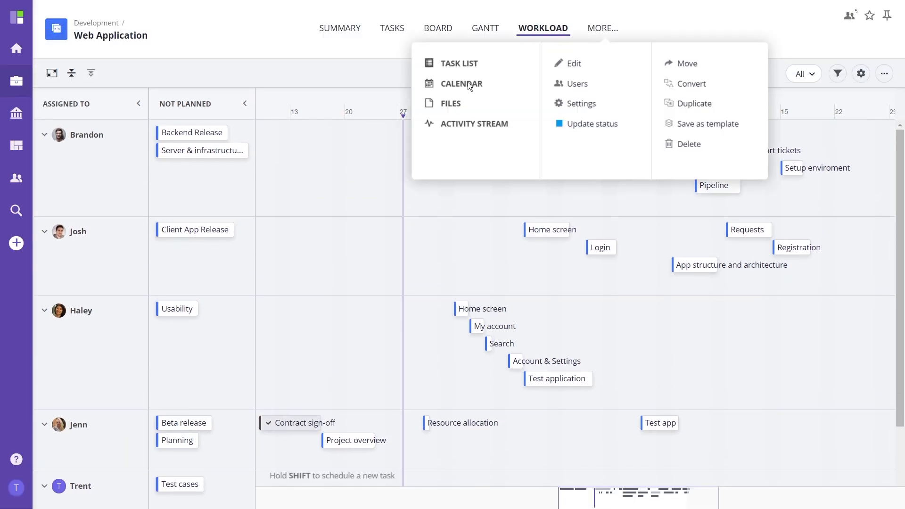
pyautogui.click(579, 103)
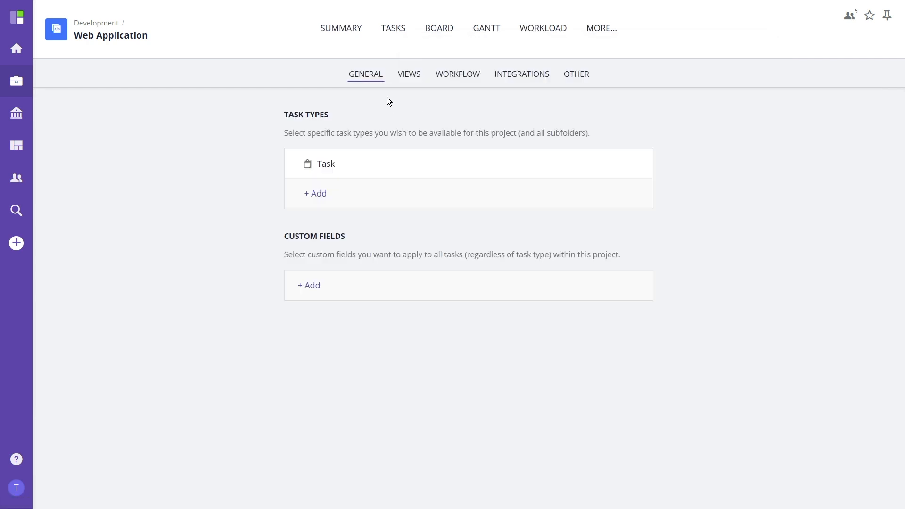
pyautogui.click(411, 77)
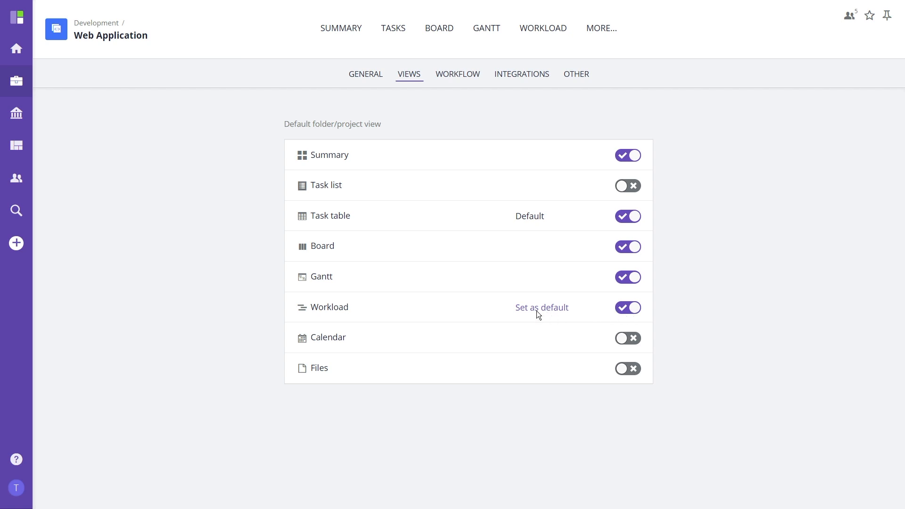
pyautogui.click(543, 31)
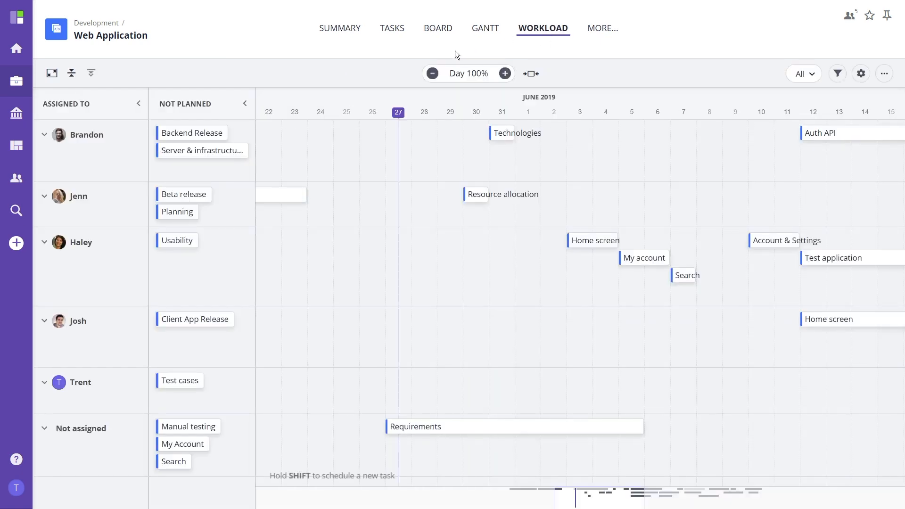